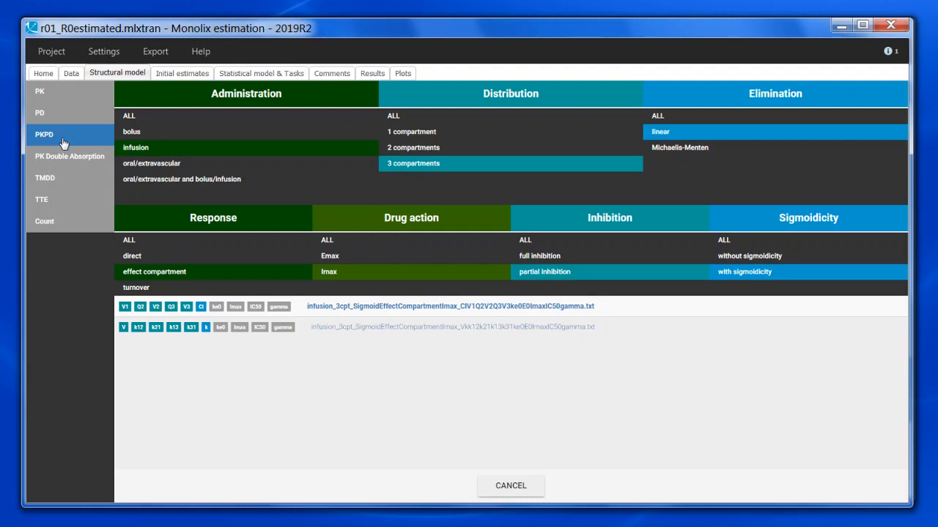
# Step: Leave the model library and examine the E0 parameter and PD equation of the loaded structural model in the editor
pyautogui.click(499, 485)
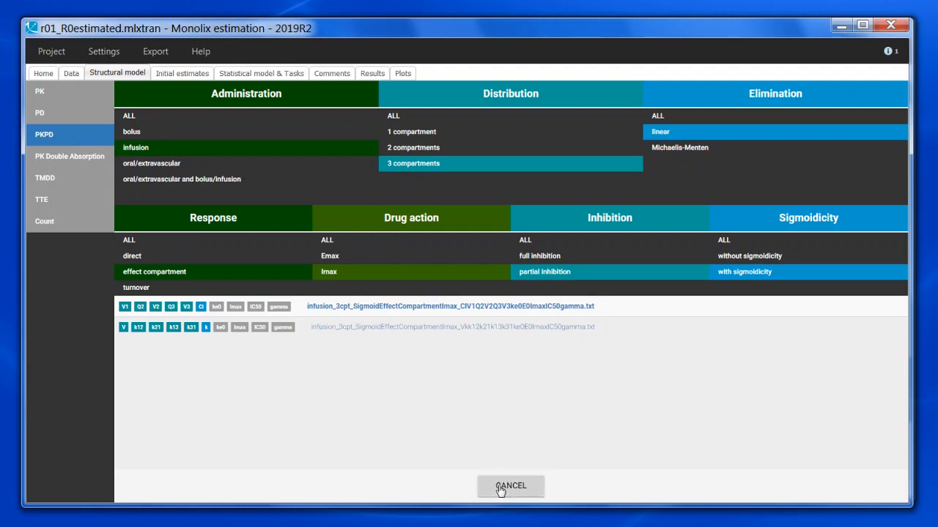
pyautogui.click(339, 136)
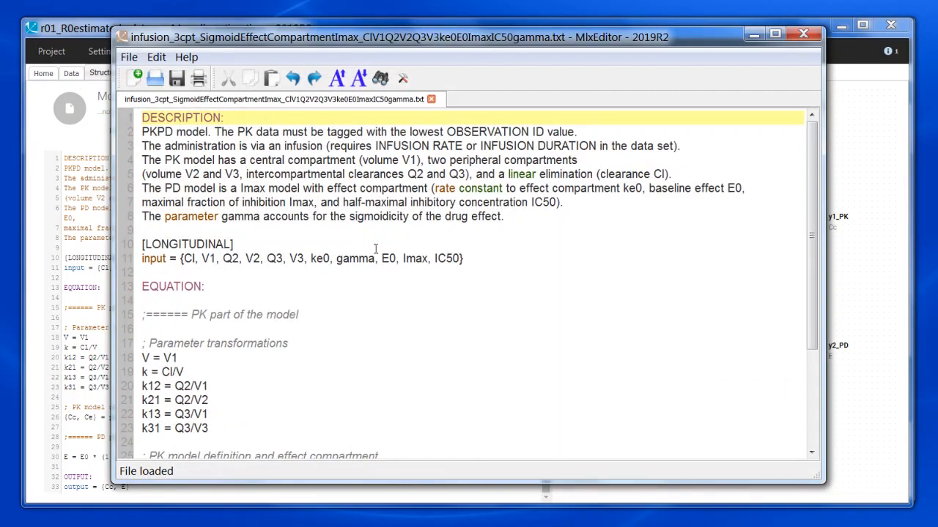
pyautogui.doubleClick(383, 258)
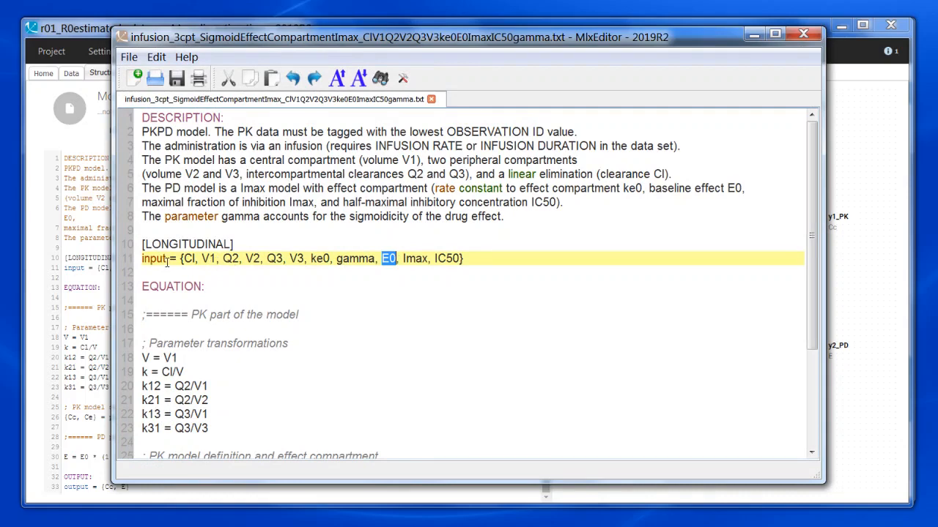
pyautogui.scroll(-3, 399, 360)
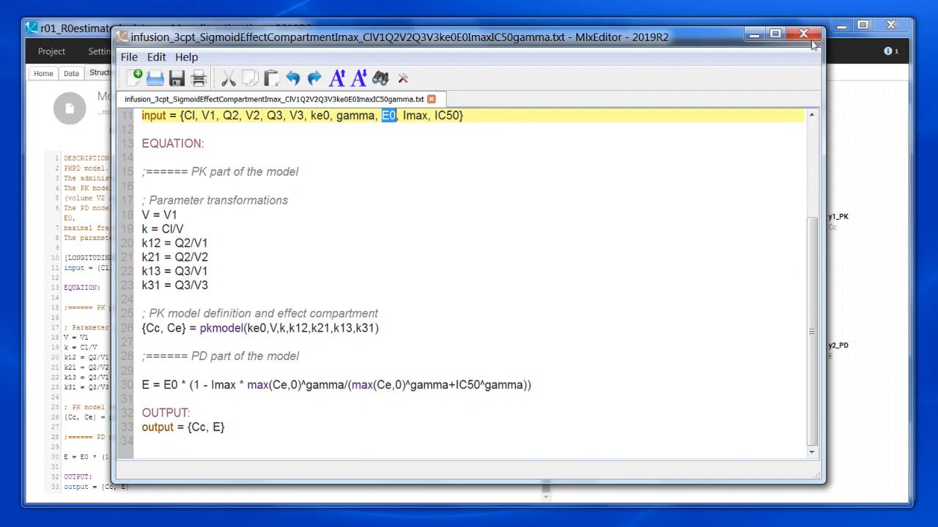
pyautogui.click(803, 34)
# Step: Review the parameter distributions in the statistical model and the population parameter estimates, including E0_pop and omega_E0
pyautogui.click(285, 74)
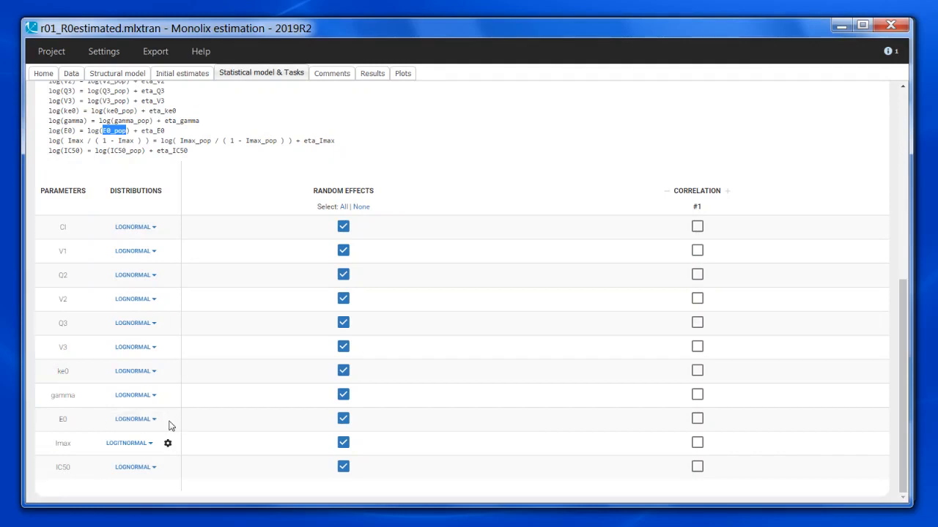
pyautogui.click(375, 75)
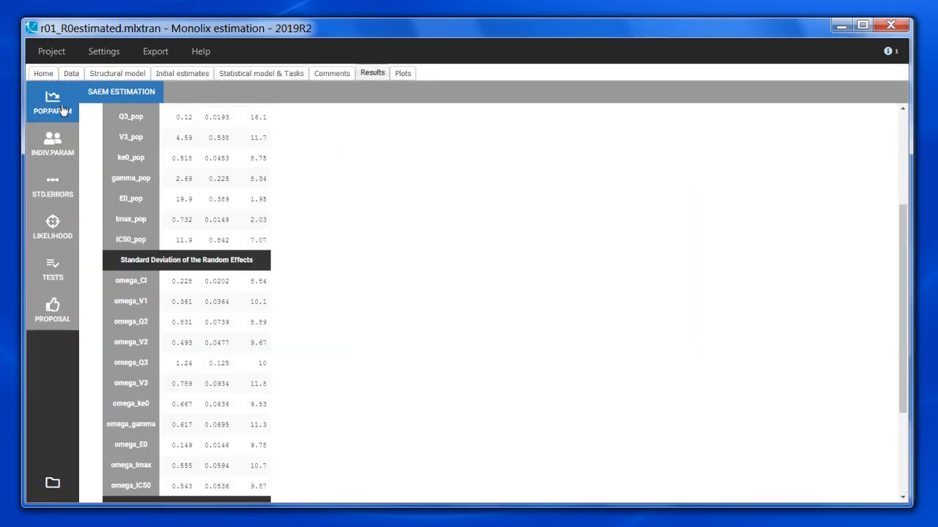
pyautogui.scroll(3, 359, 222)
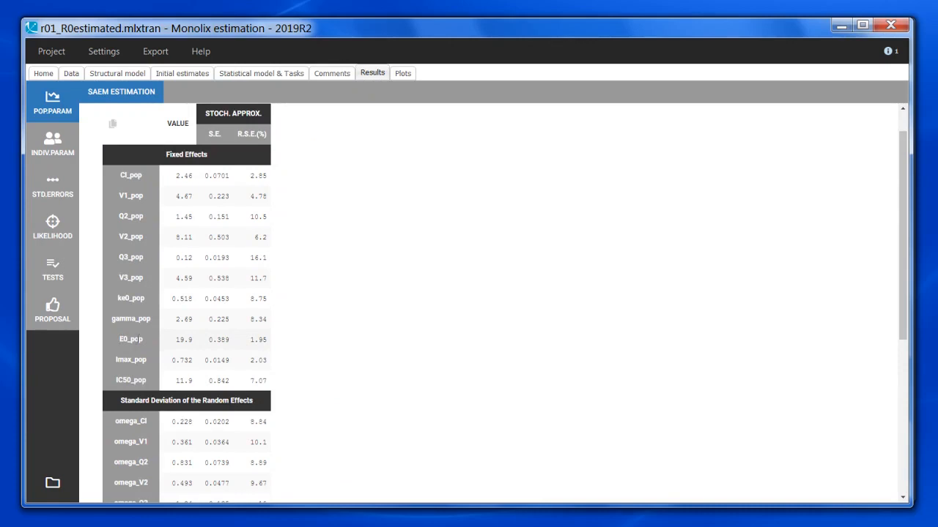
pyautogui.scroll(-3, 154, 341)
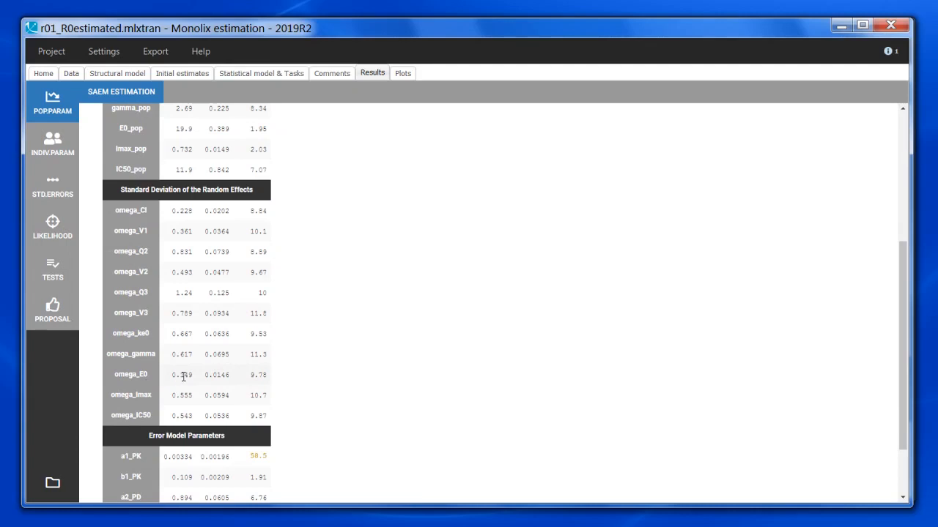
# Step: Inspect the individual fits of y2_PD and return to the statistical model
pyautogui.click(405, 73)
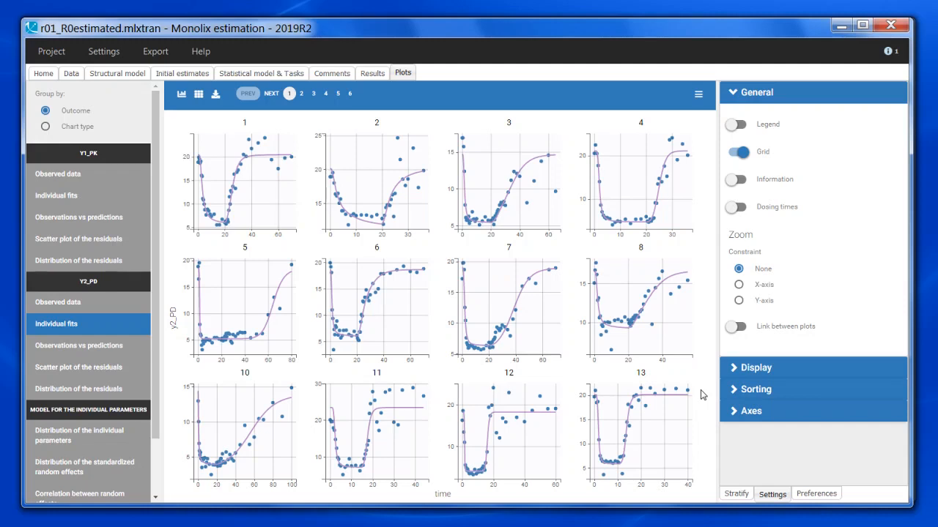
pyautogui.click(291, 73)
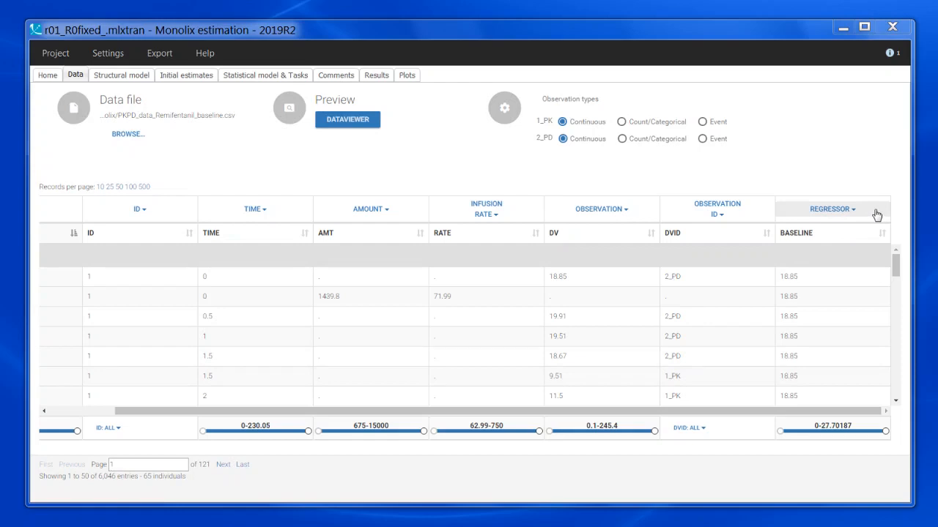
# Step: Open the structural model infusion_reg.txt in the editor and examine the line declaring E0 as a regressor
pyautogui.click(122, 75)
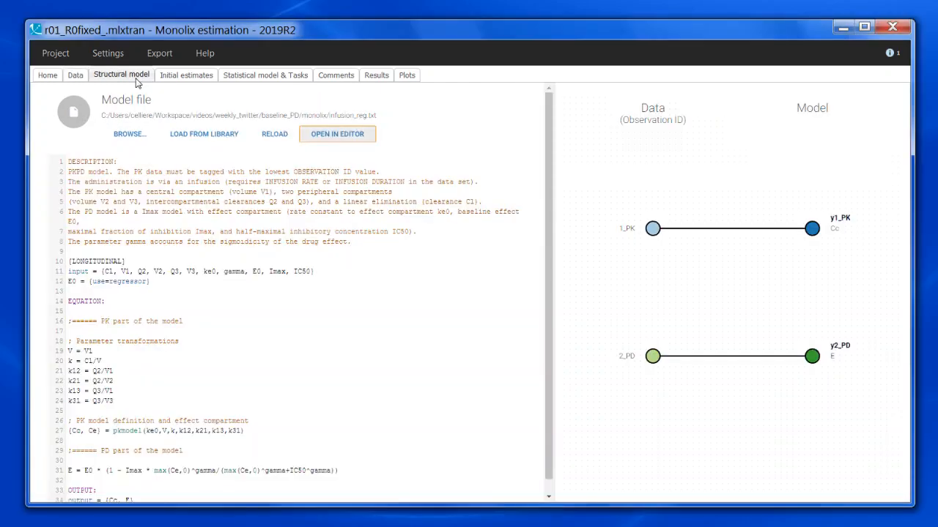
pyautogui.click(332, 145)
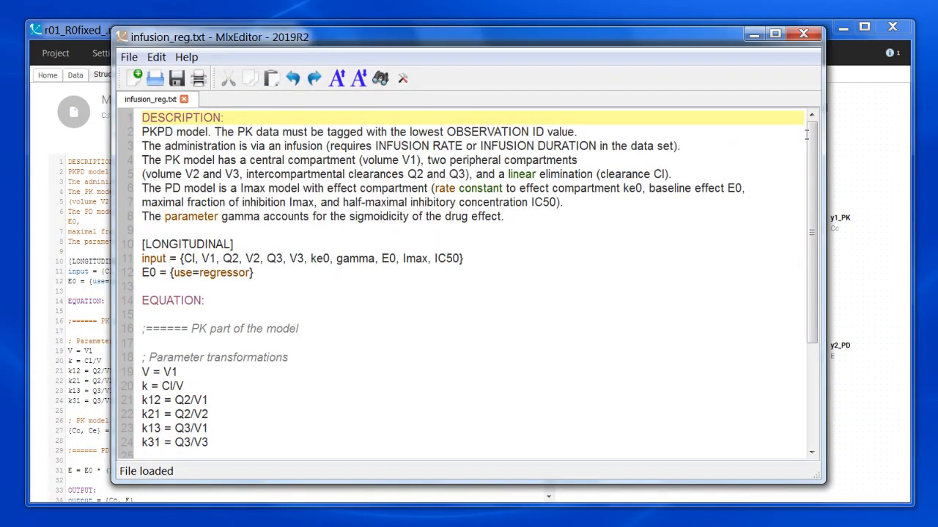
pyautogui.moveTo(812, 139); pyautogui.dragTo(825, 187)
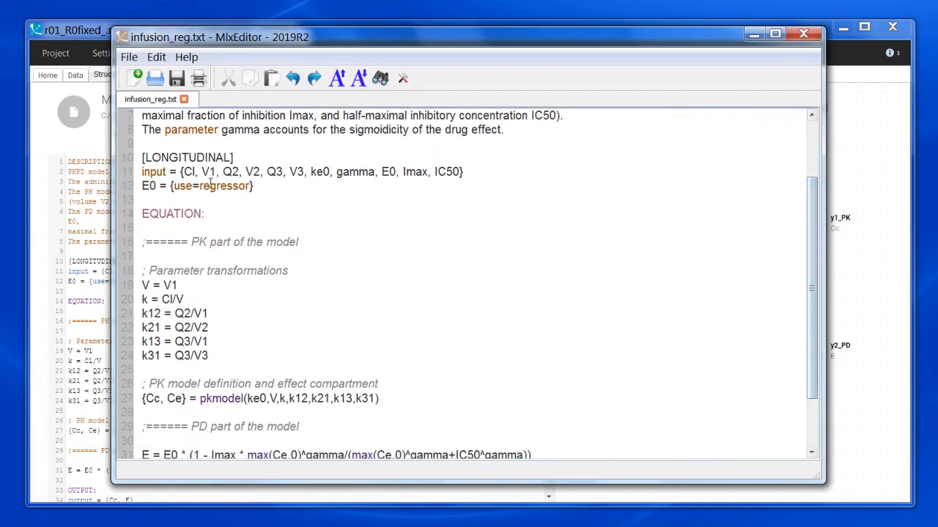
pyautogui.moveTo(143, 187); pyautogui.dragTo(268, 188)
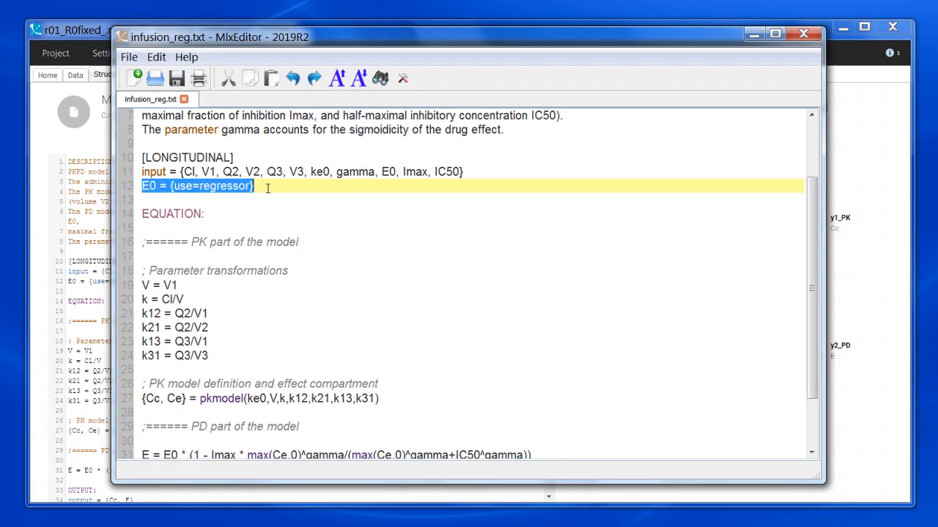
pyautogui.click(269, 188)
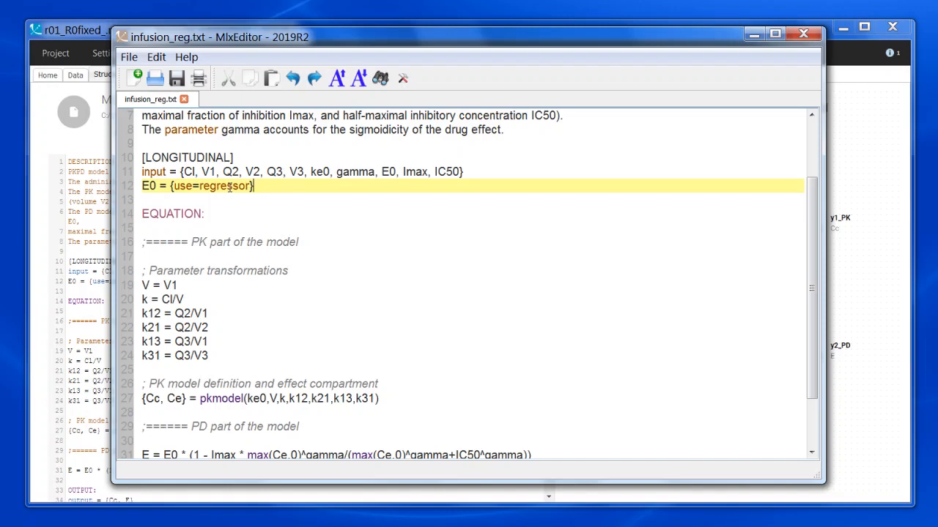
pyautogui.doubleClick(387, 173)
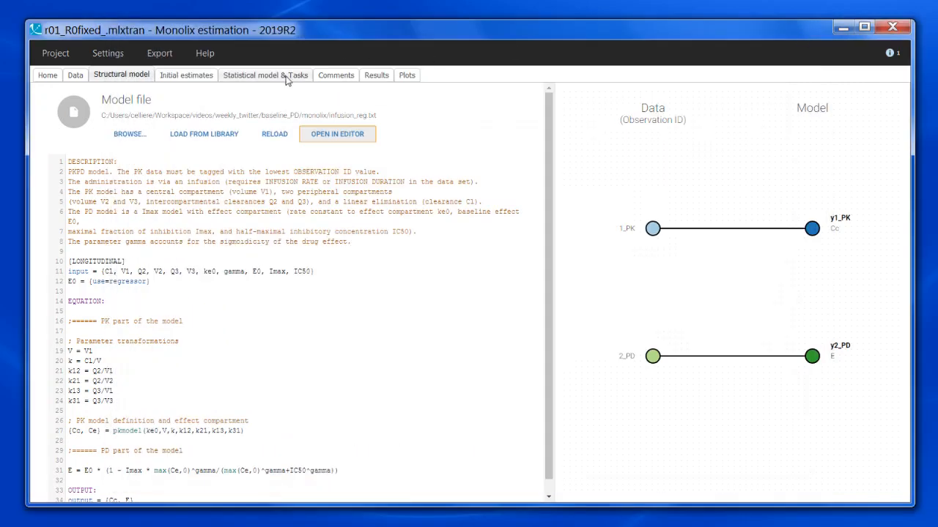
# Step: Review the parameter list of the individual model in the r01_R0fixed_ project and display its plots
pyautogui.click(279, 77)
pyautogui.scroll(-3, 278, 220)
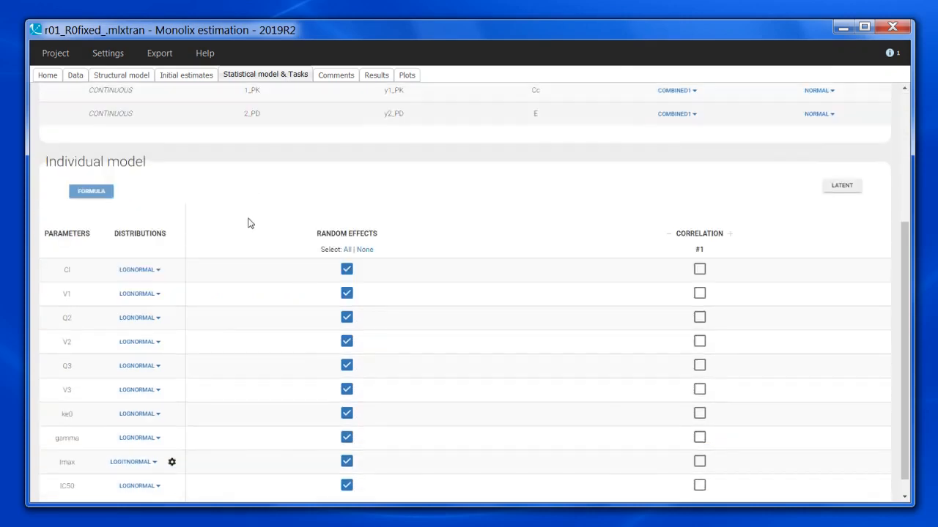
pyautogui.scroll(-1, 249, 219)
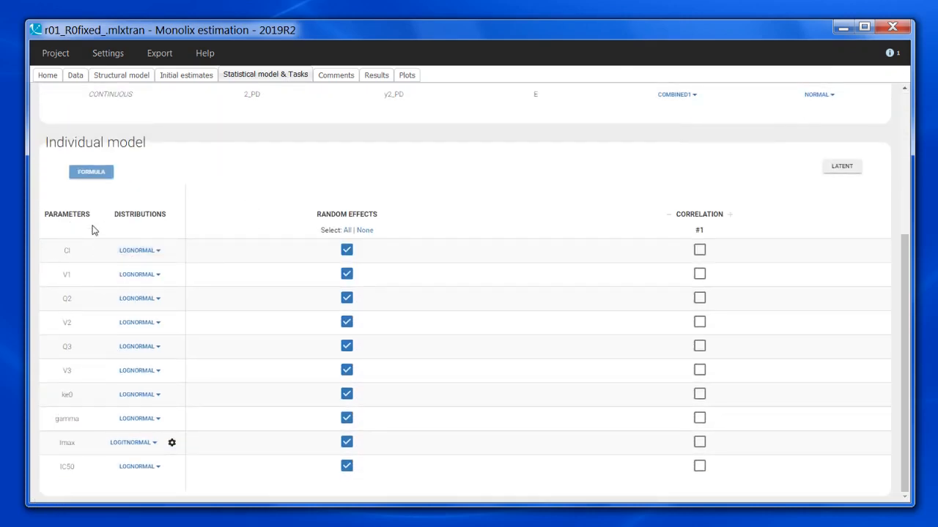
pyautogui.scroll(5, 267, 212)
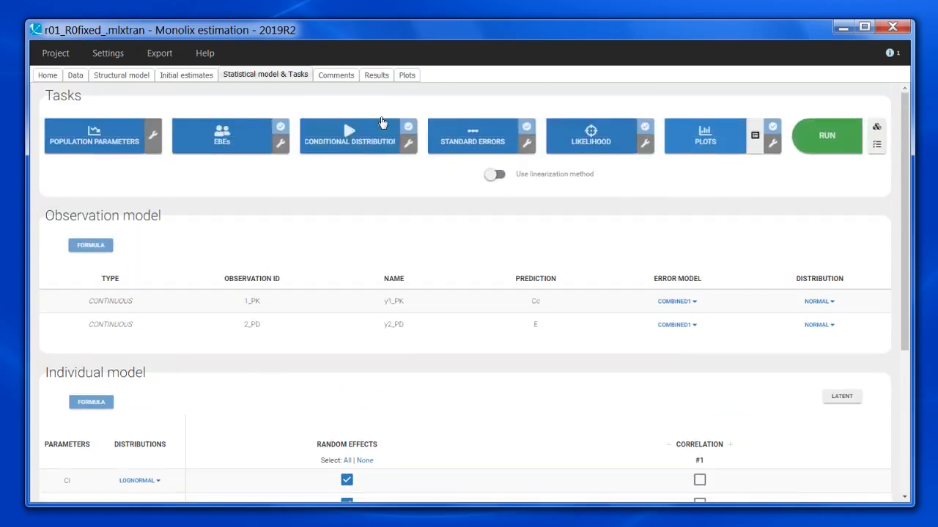
pyautogui.click(409, 75)
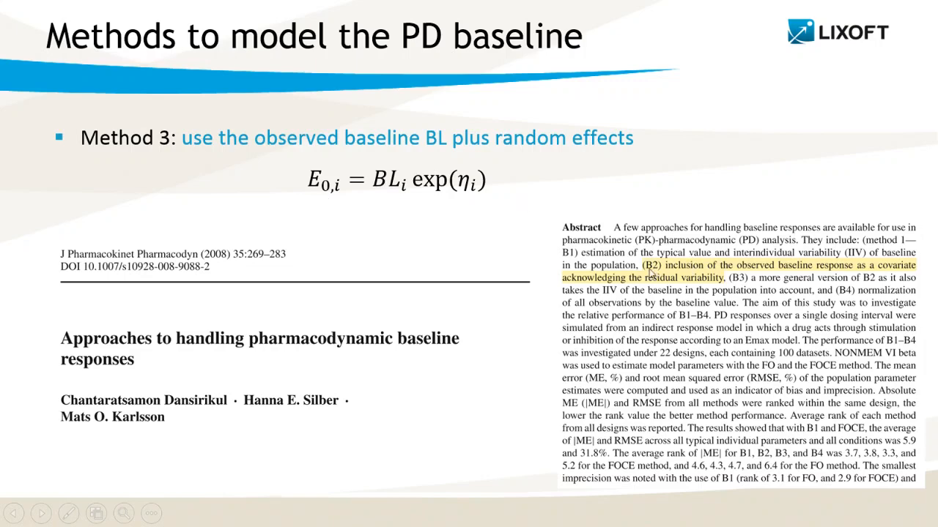
# Step: Switch from the slides to the Monolix project r01_R0interm_ and open its structural model infusion_reg_eta.txt in the editor
pyautogui.hotkey('alt', 'Tab')
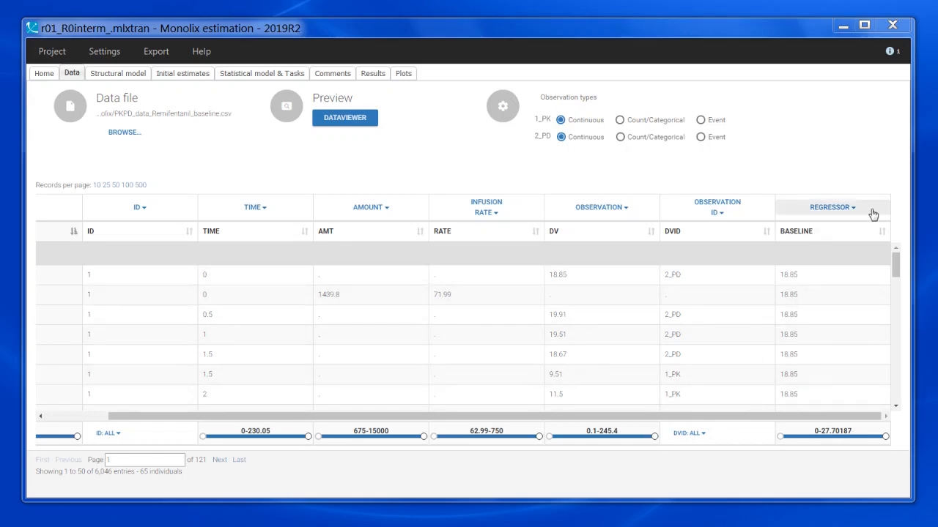
pyautogui.click(137, 74)
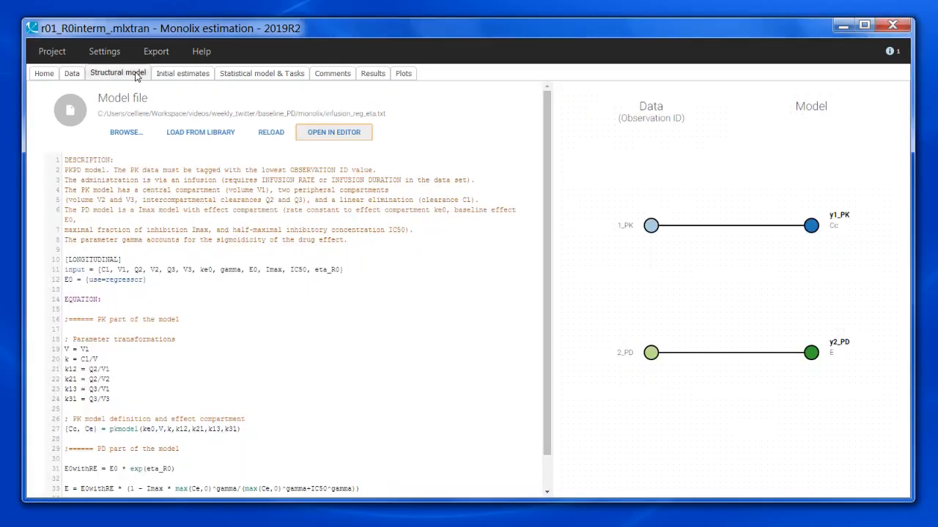
pyautogui.click(324, 132)
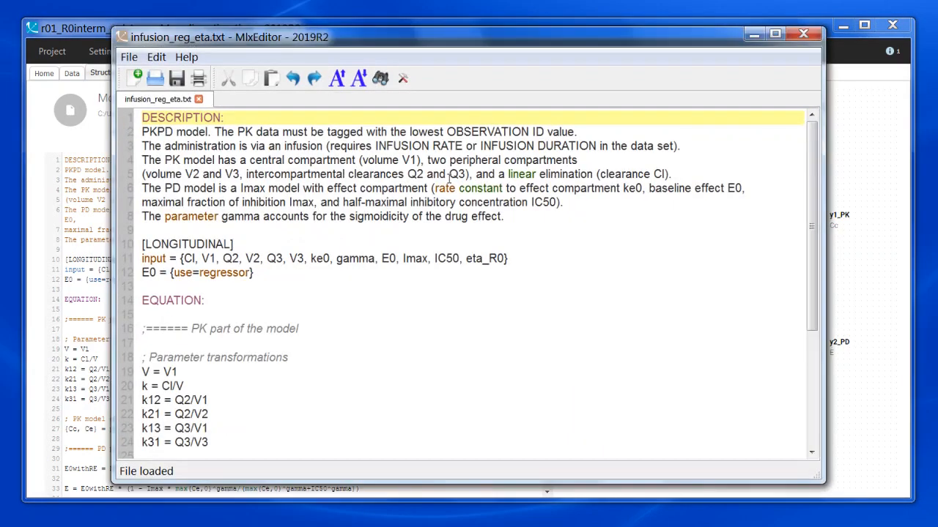
# Step: Examine the E0 regressor declaration, the E0withRE equation and the eta_R0 input in infusion_reg_eta.txt, and close the editor
pyautogui.moveTo(816, 155); pyautogui.dragTo(824, 214)
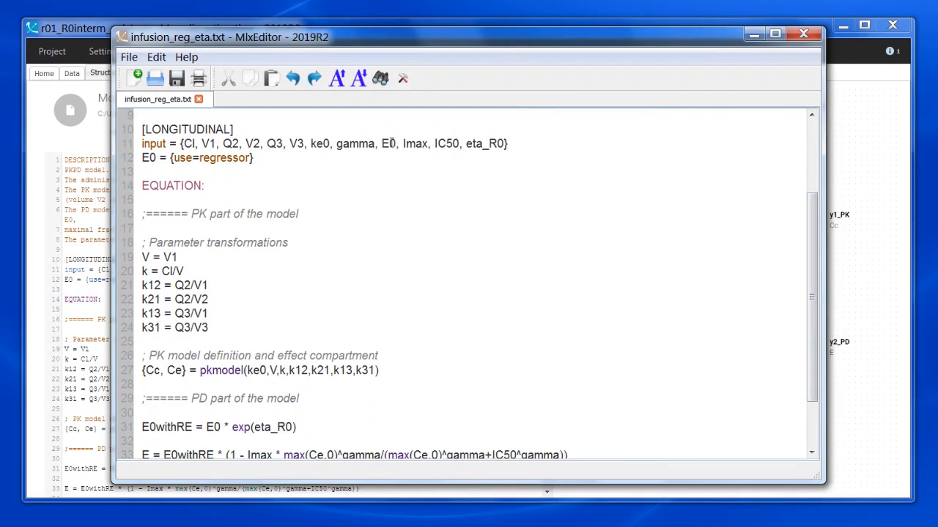
pyautogui.moveTo(141, 157); pyautogui.dragTo(297, 161)
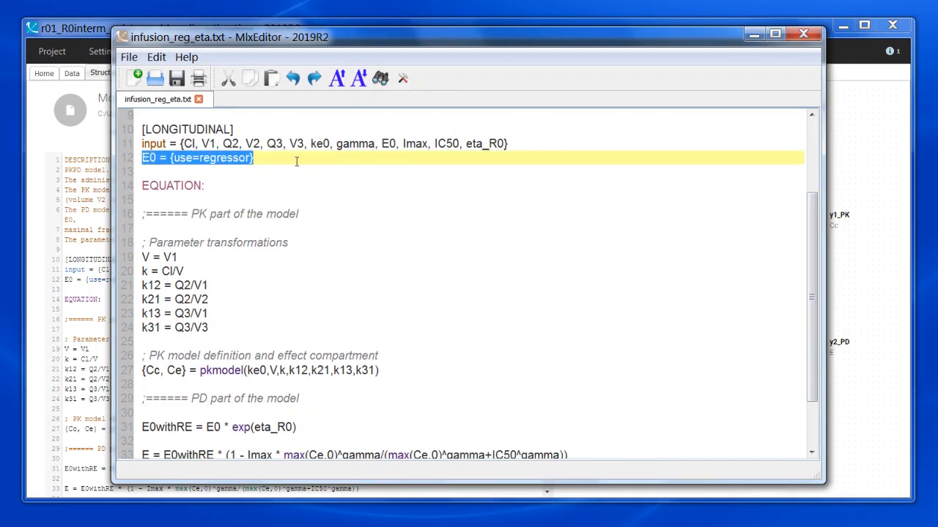
pyautogui.click(267, 160)
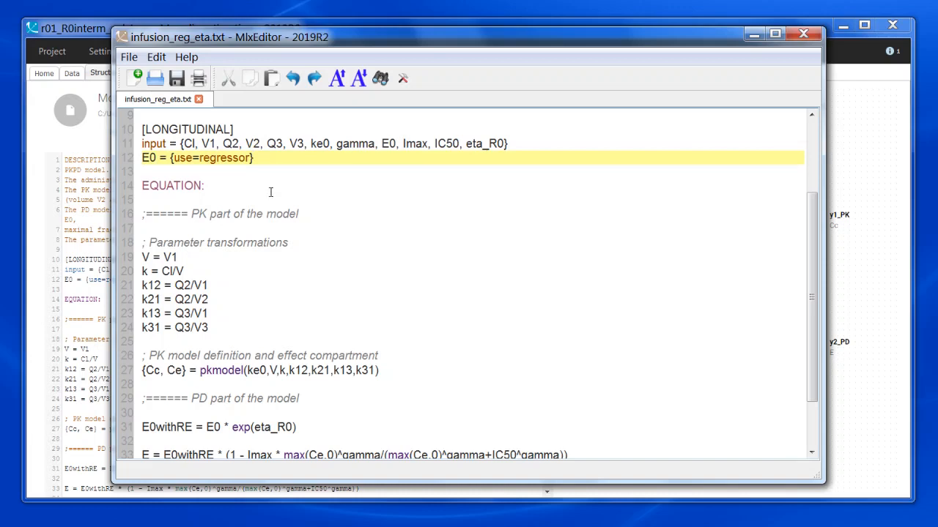
pyautogui.scroll(-2, 270, 192)
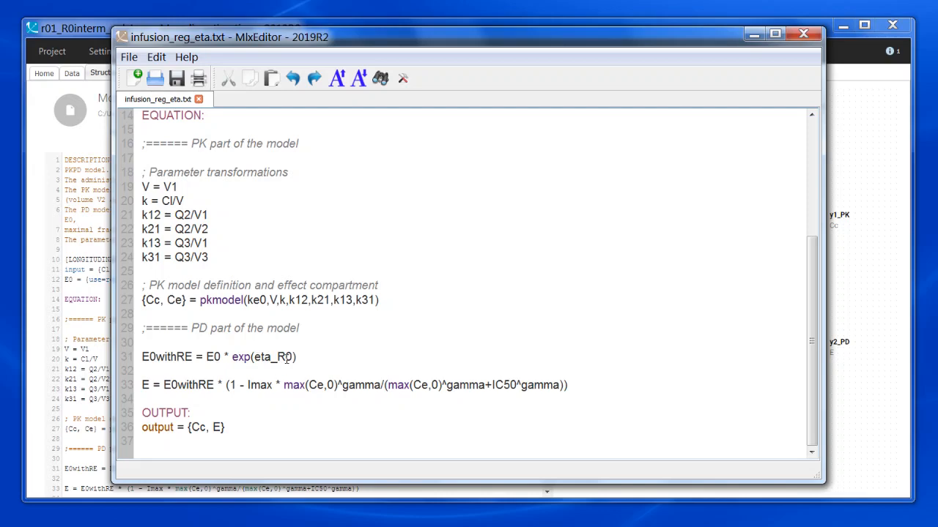
pyautogui.scroll(5, 298, 356)
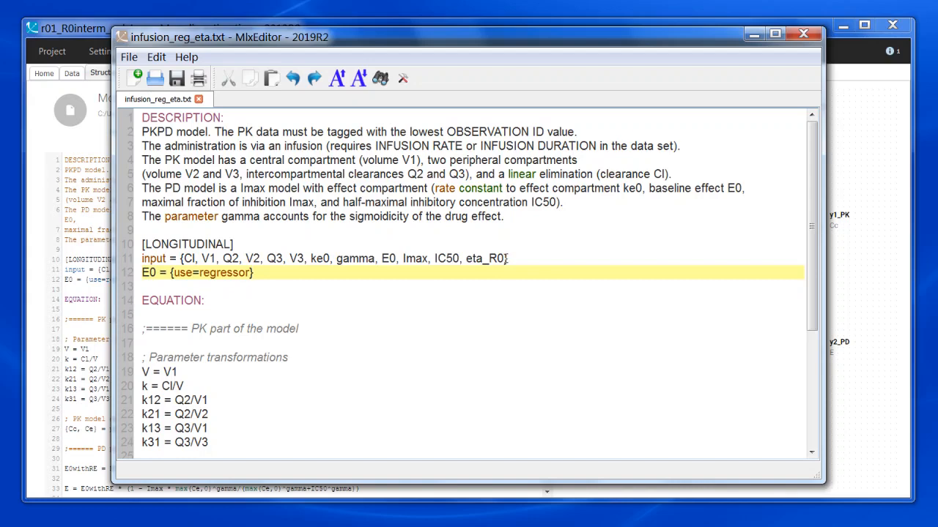
pyautogui.click(805, 34)
# Step: Check the distribution and random effect of eta_R0 in the individual model
pyautogui.click(262, 73)
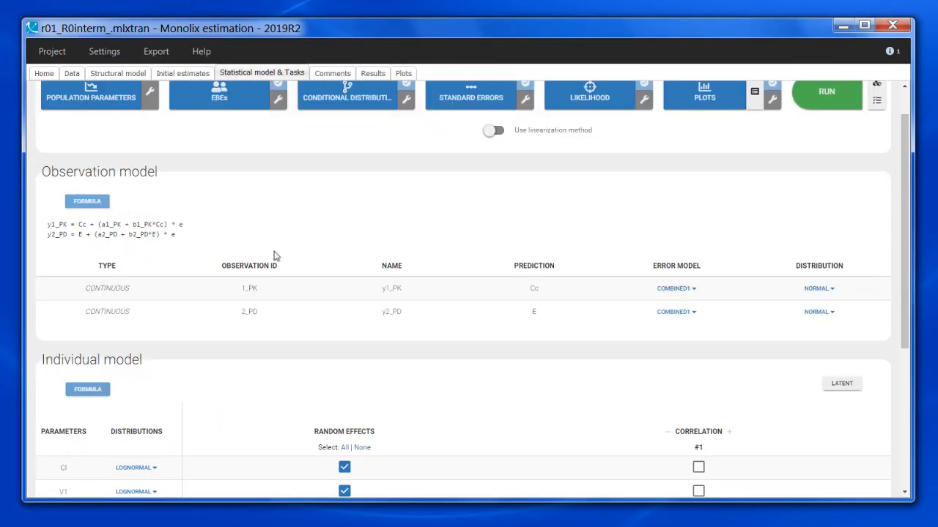
pyautogui.scroll(-3, 269, 264)
pyautogui.scroll(-1, 266, 280)
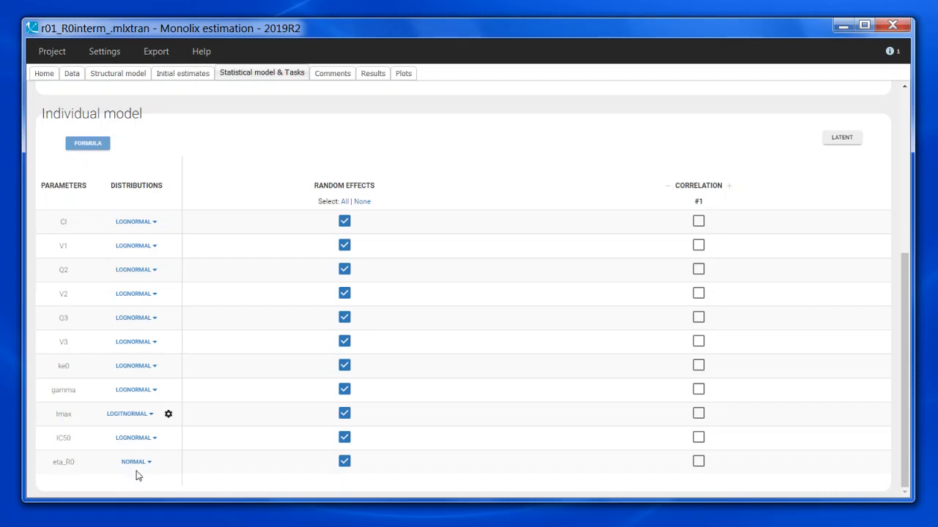
# Step: Check the estimation settings of eta_R0_pop in the initial estimates and leave them as they are
pyautogui.click(175, 77)
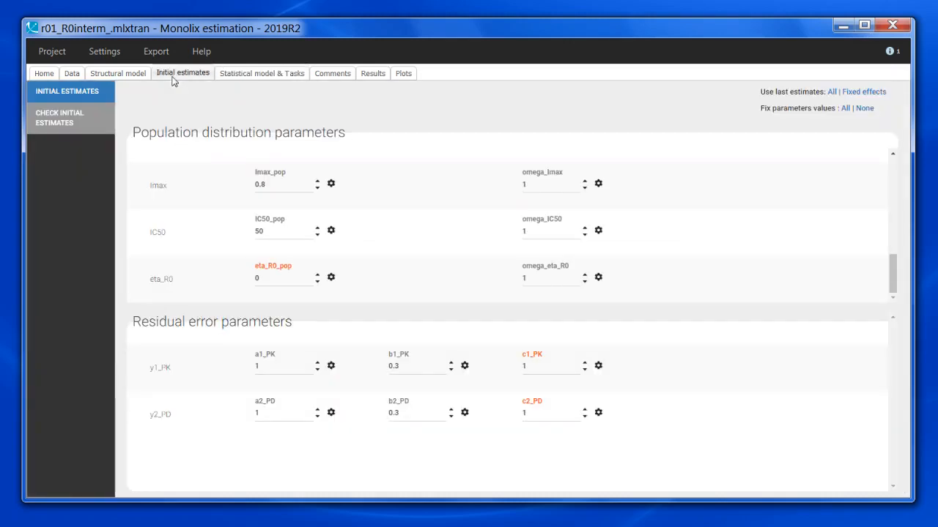
pyautogui.click(331, 278)
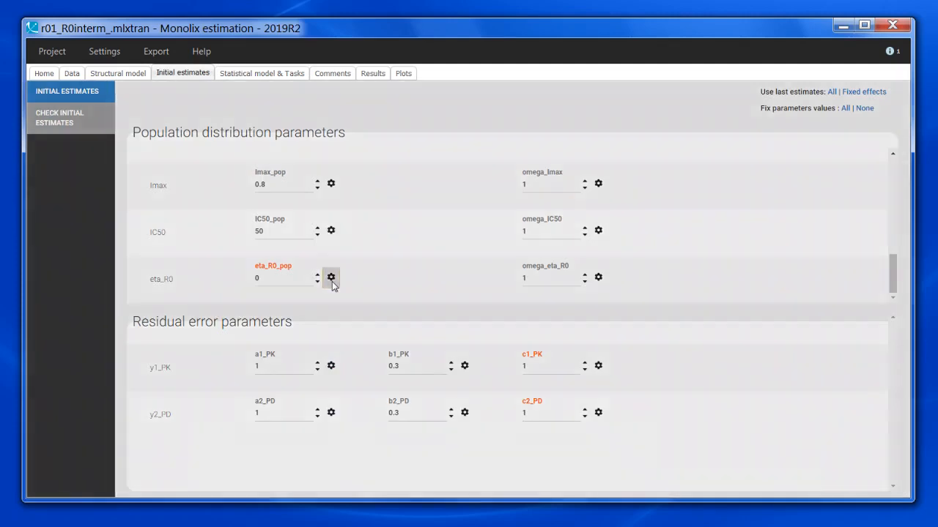
pyautogui.click(617, 220)
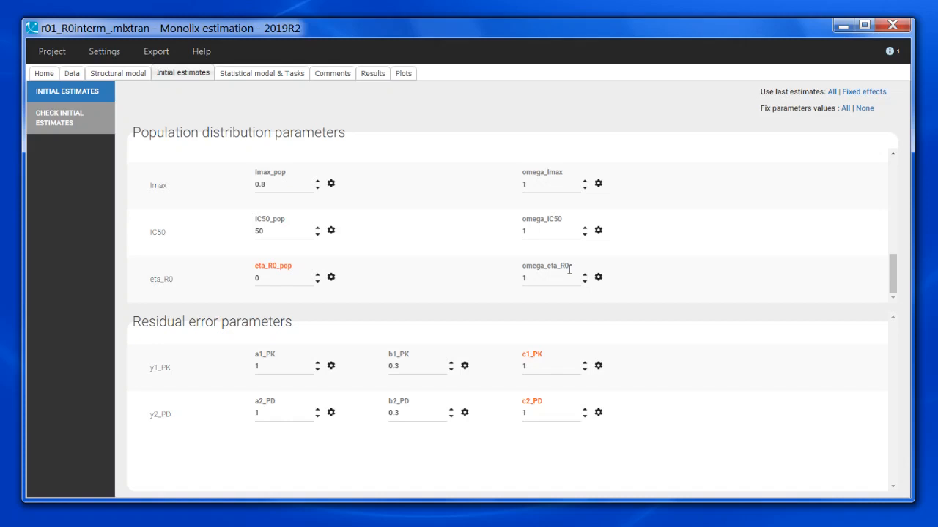
# Step: Review the y2_PD error model among the observation model formulas and display the individual fits of y2_PD
pyautogui.click(272, 71)
pyautogui.scroll(2, 246, 161)
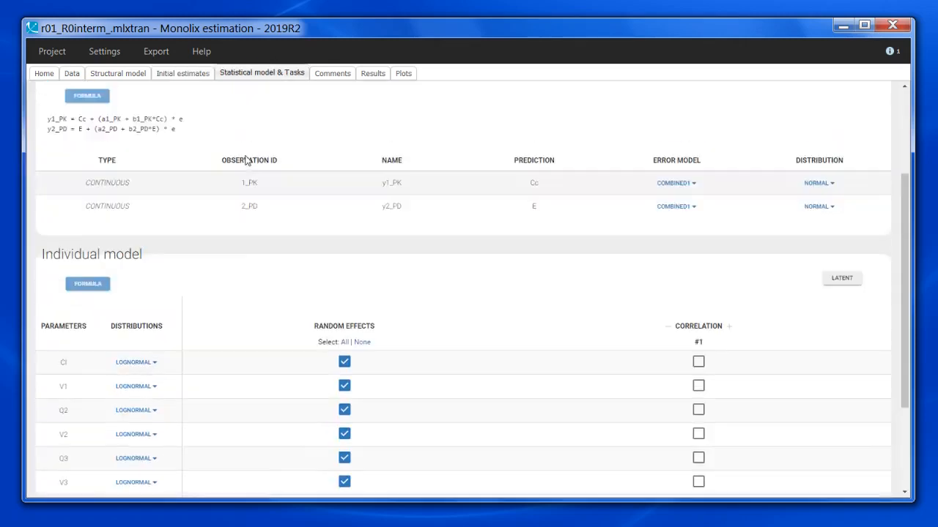
pyautogui.scroll(3, 246, 161)
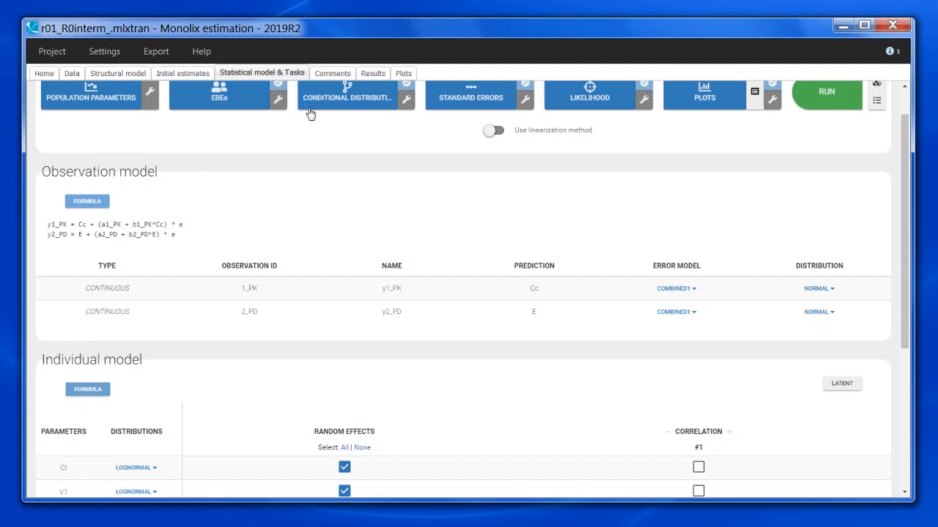
pyautogui.click(404, 74)
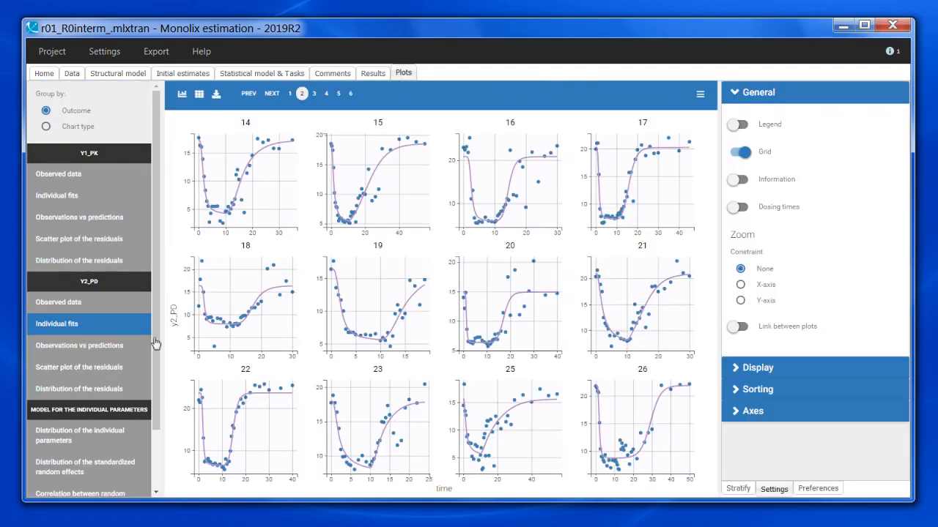